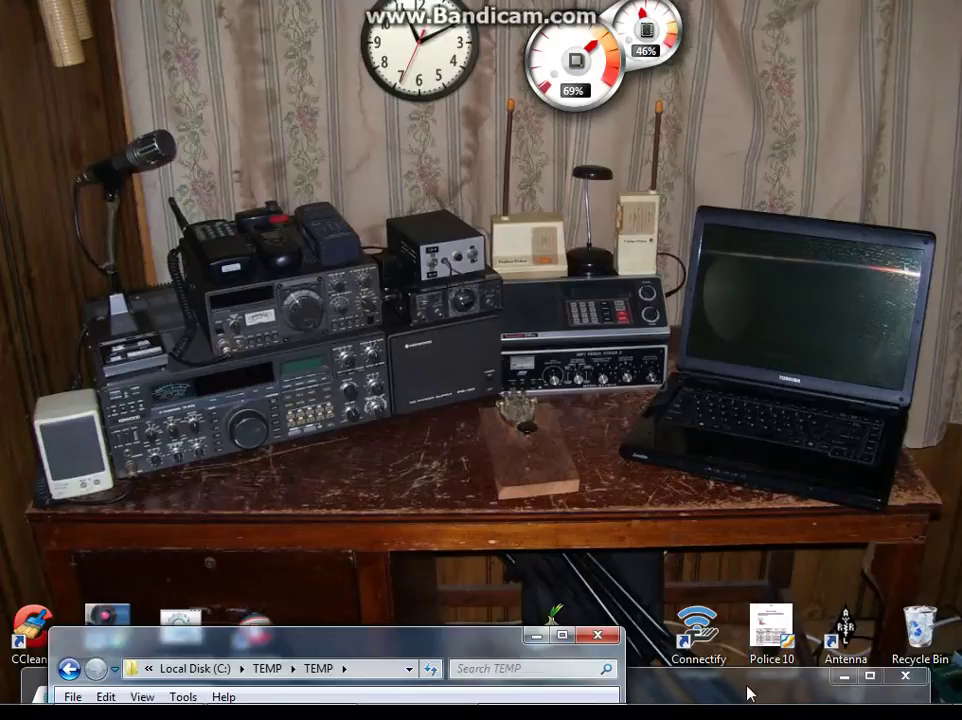
Read the Microsoft page about discontinued gadgets, declining its survey, and close the browser window
{"action": "left_click_drag", "start_coordinate": [747, 691], "coordinate": [749, 15]}
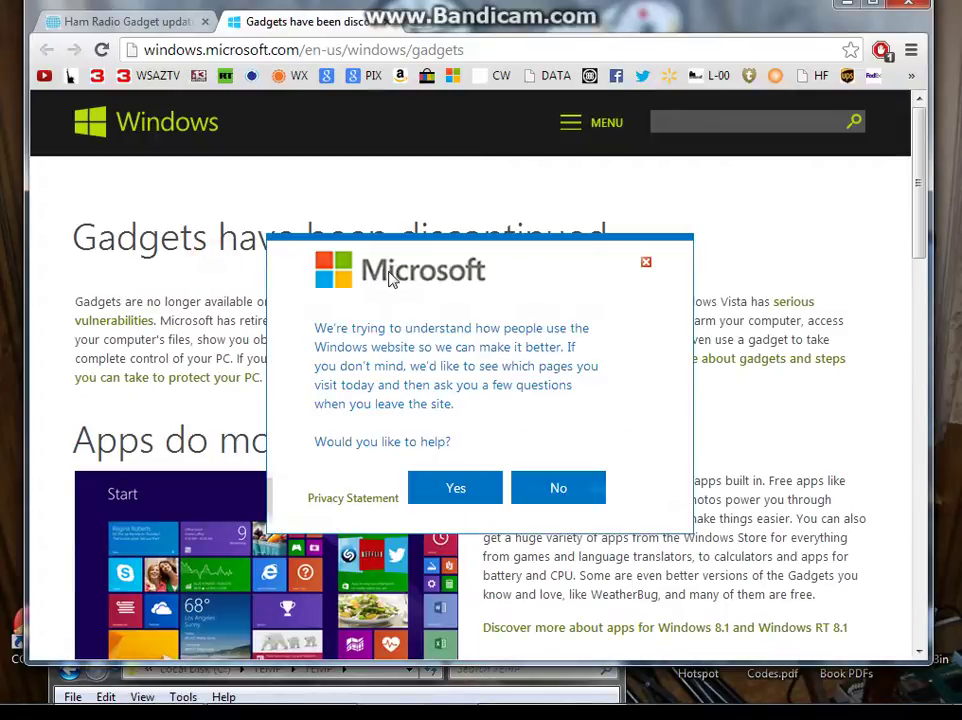
{"action": "left_click", "coordinate": [645, 264]}
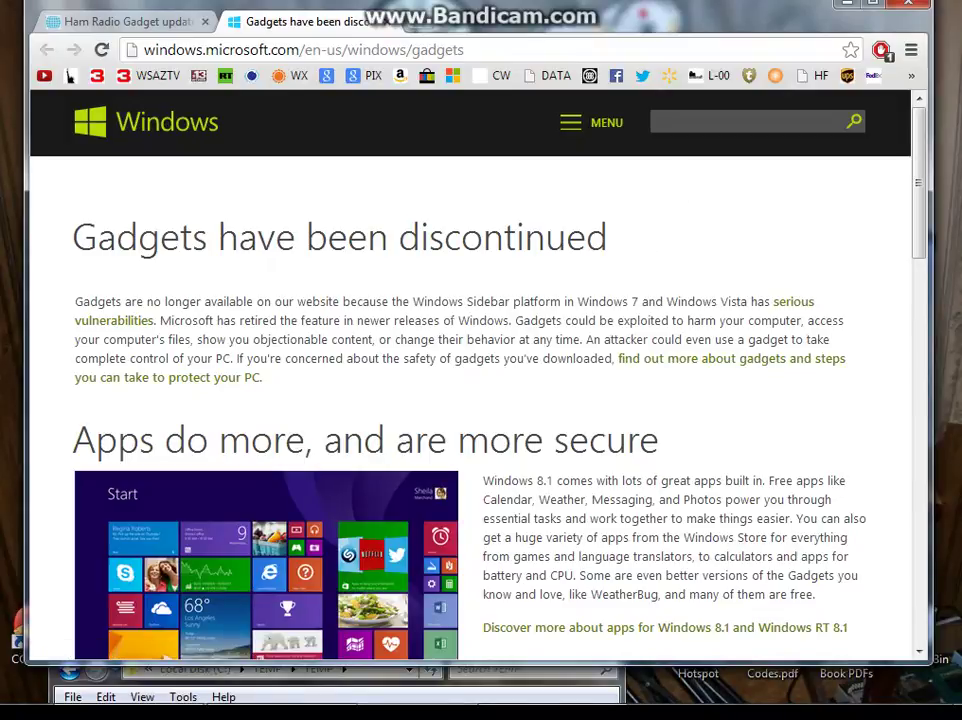
{"action": "left_click", "coordinate": [909, 10]}
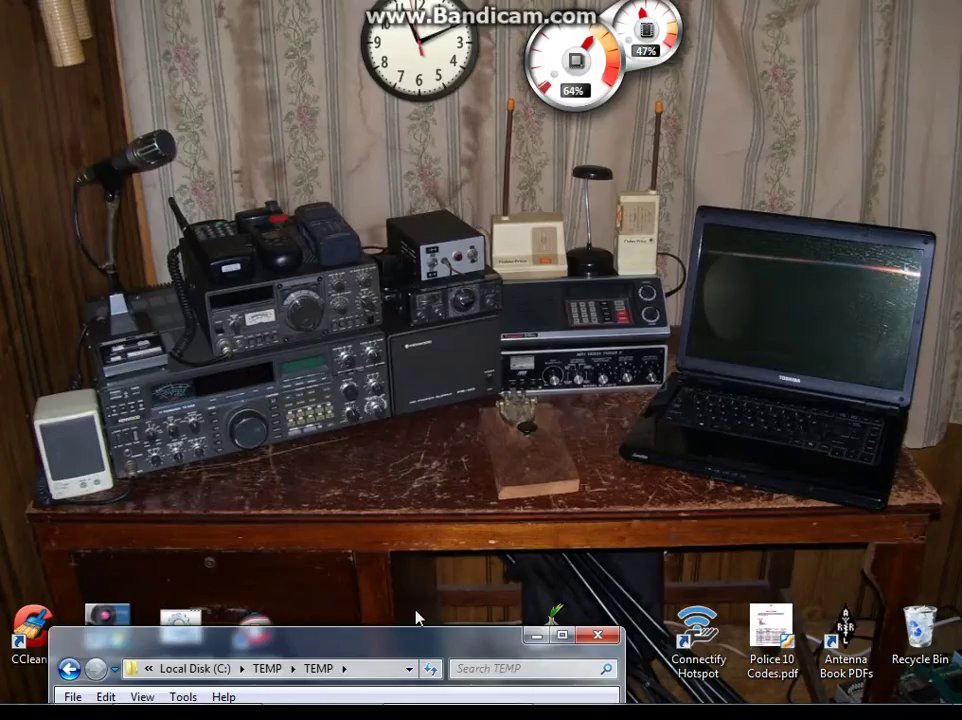
Bring the TEMP folder window fully into view and extract Solardata Gadget.zip into that same folder
{"action": "left_click_drag", "start_coordinate": [419, 640], "coordinate": [519, 32]}
{"action": "left_click", "coordinate": [427, 189]}
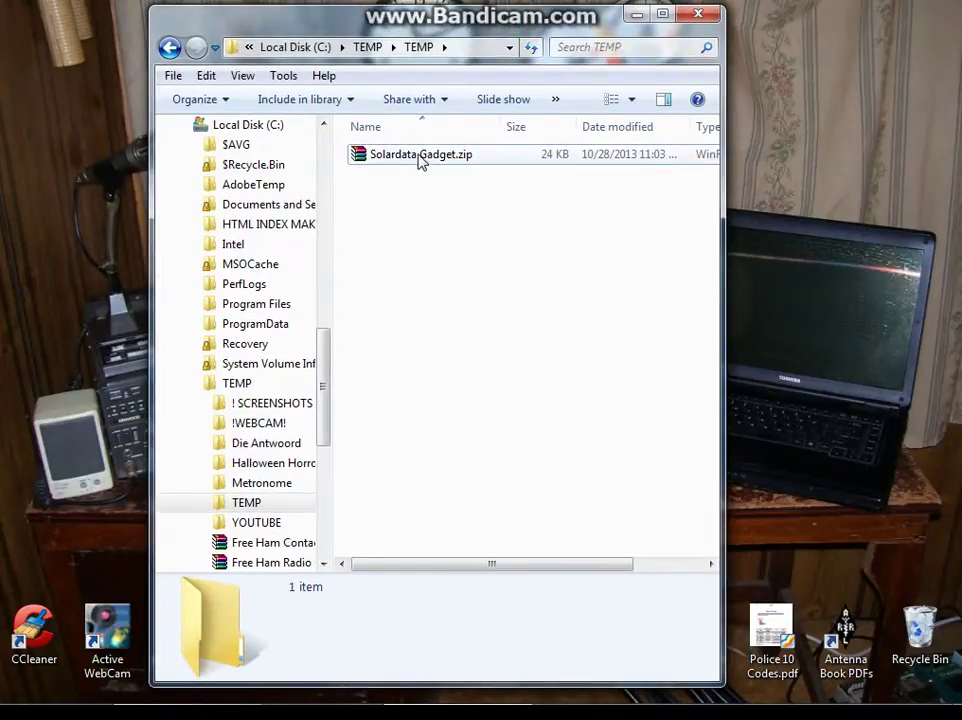
{"action": "left_click", "coordinate": [420, 158]}
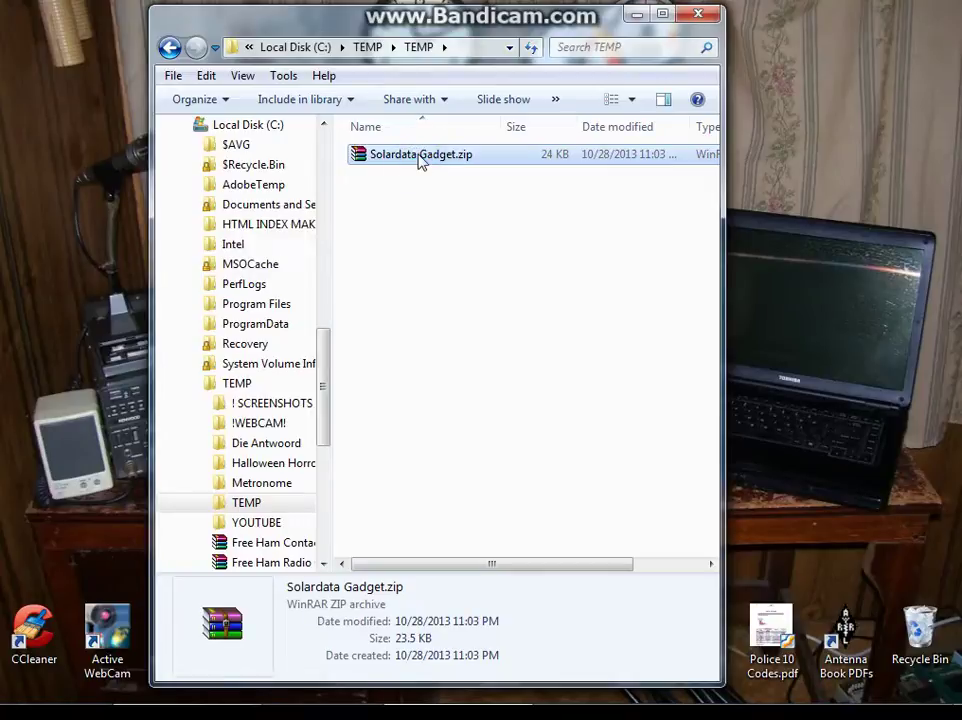
{"action": "right_click", "coordinate": [420, 158]}
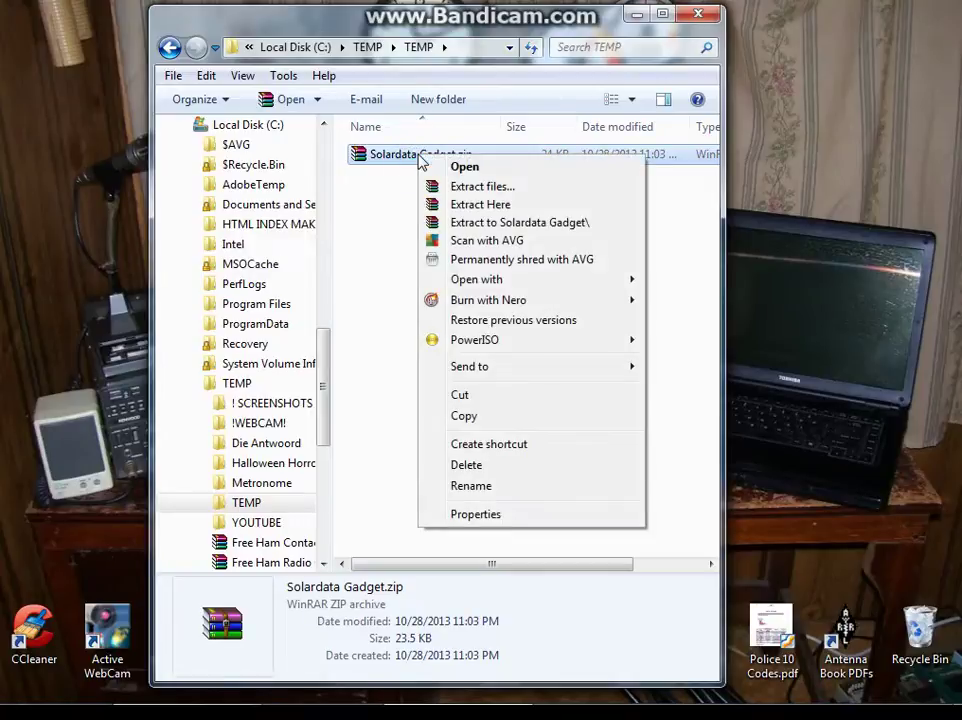
{"action": "left_click", "coordinate": [458, 206]}
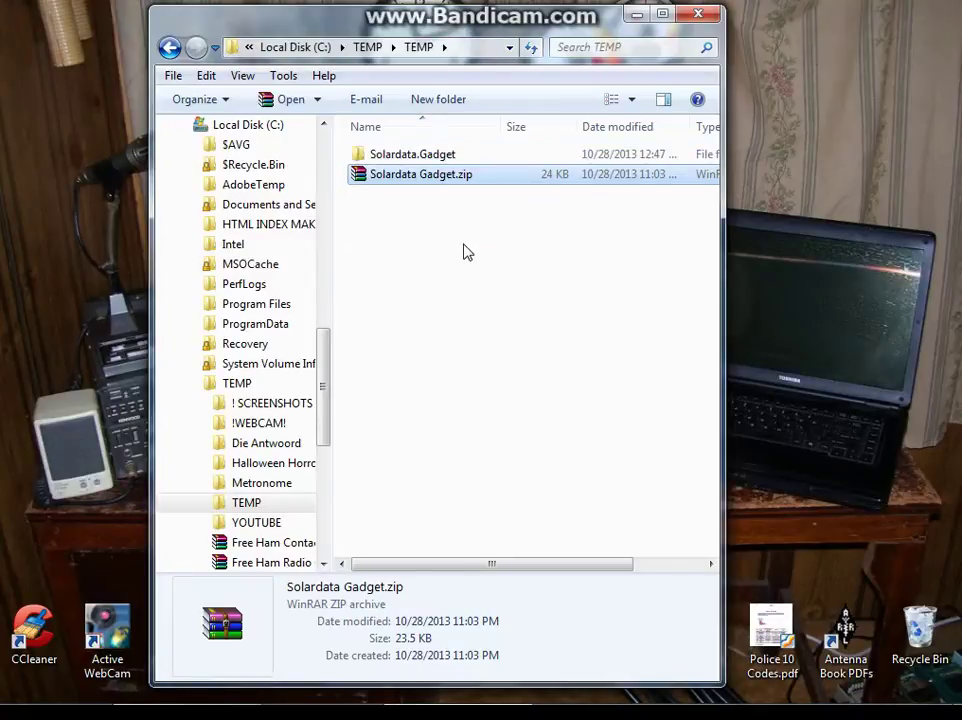
Move the TEMP folder window aside and narrow it to free about half of the desktop
{"action": "left_click_drag", "start_coordinate": [394, 25], "coordinate": [624, 25]}
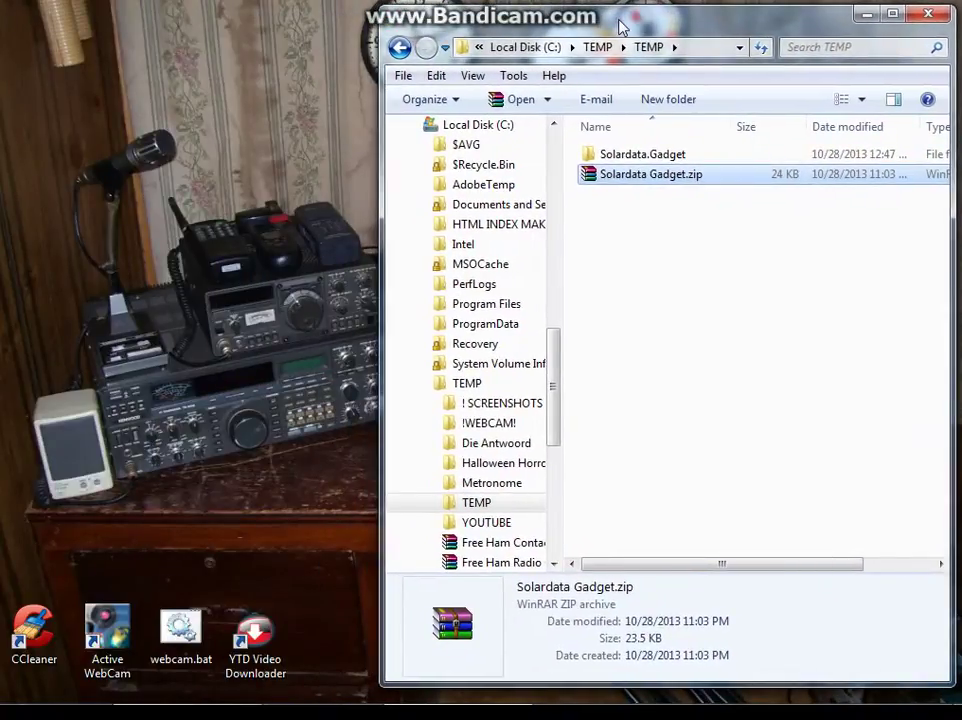
{"action": "left_click", "coordinate": [655, 158]}
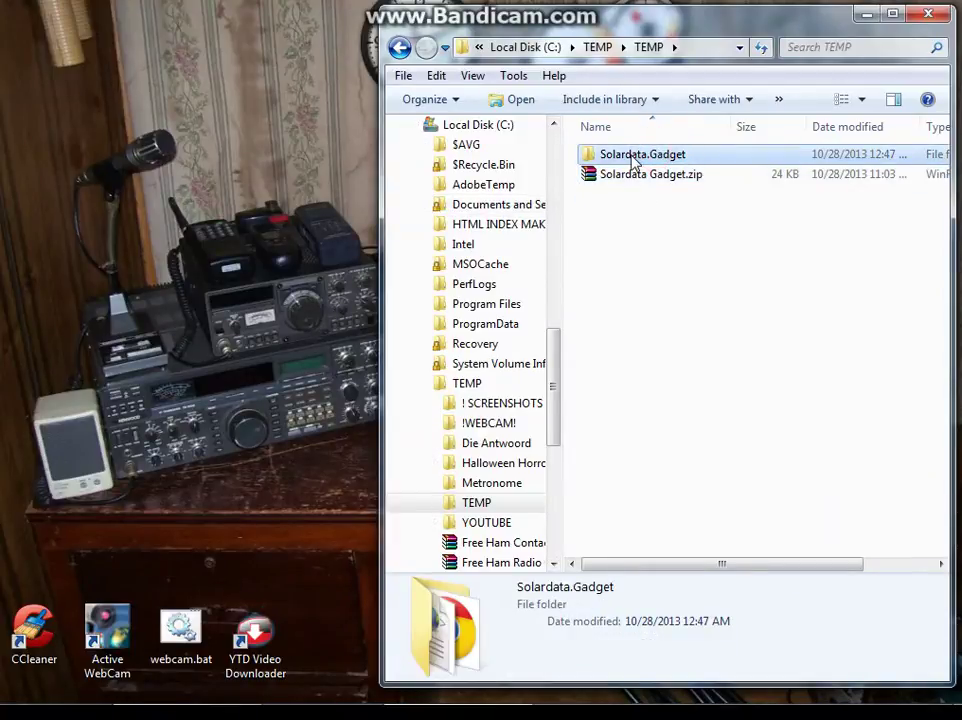
{"action": "left_click", "coordinate": [633, 160]}
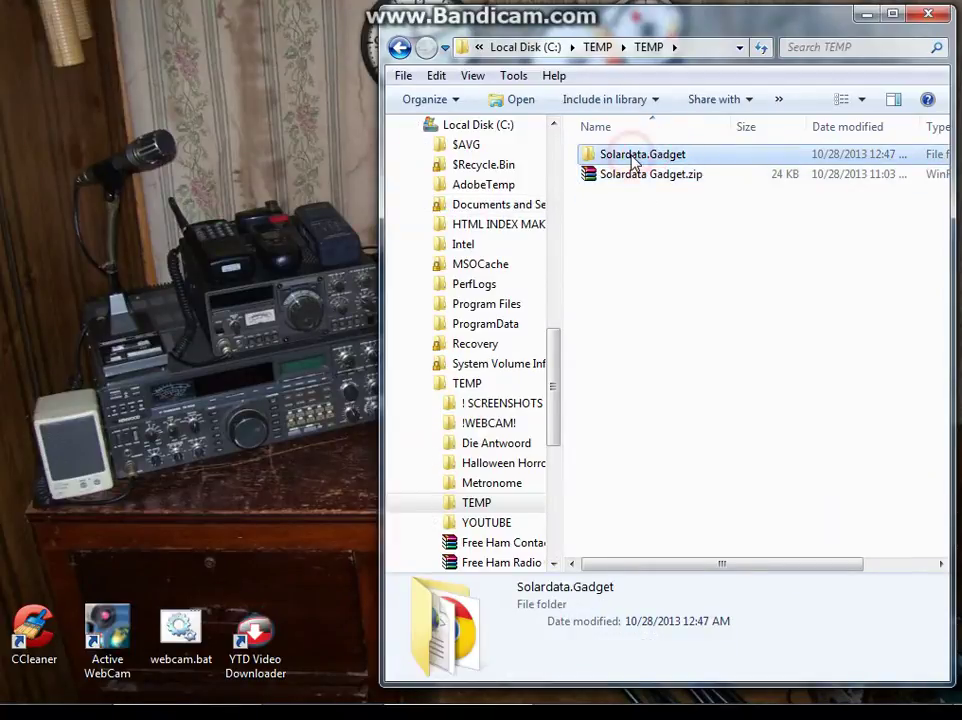
{"action": "left_click", "coordinate": [658, 199]}
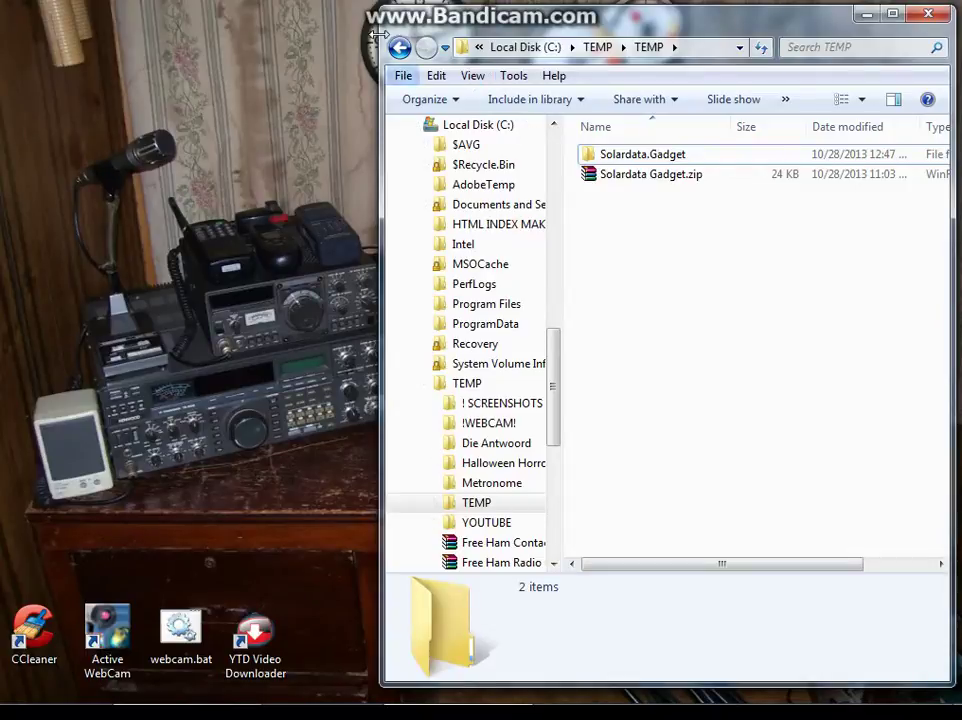
{"action": "left_click_drag", "start_coordinate": [615, 20], "coordinate": [644, 20]}
{"action": "left_click_drag", "start_coordinate": [411, 30], "coordinate": [505, 28]}
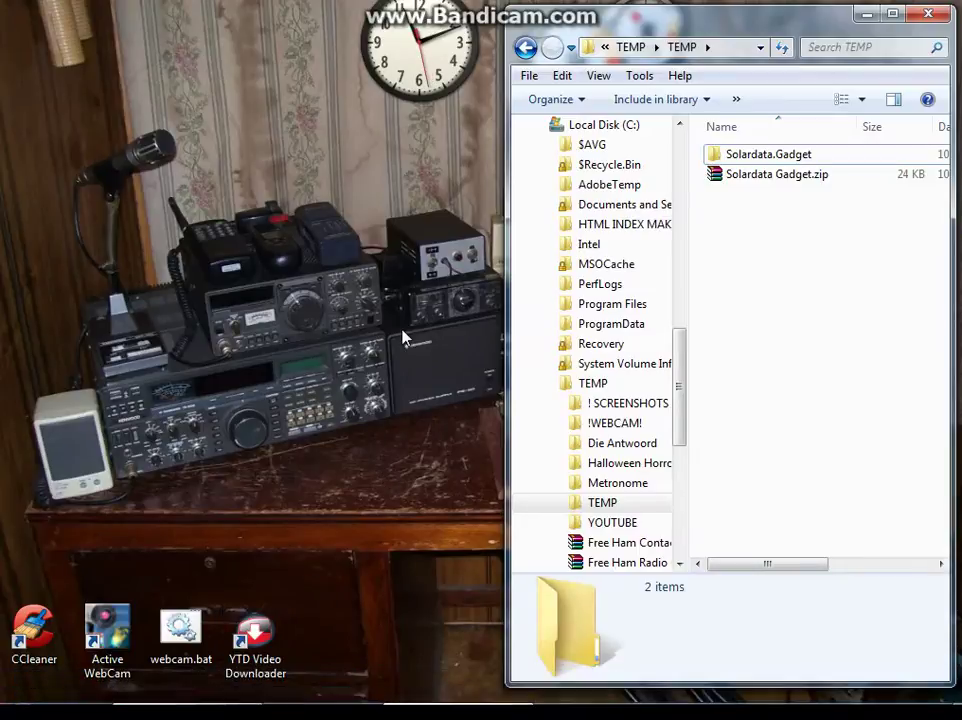
Open a second file explorer window beside the TEMP window and navigate it to C:\Program Files\Windows Sidebar\Gadgets
{"action": "key", "text": "super+e"}
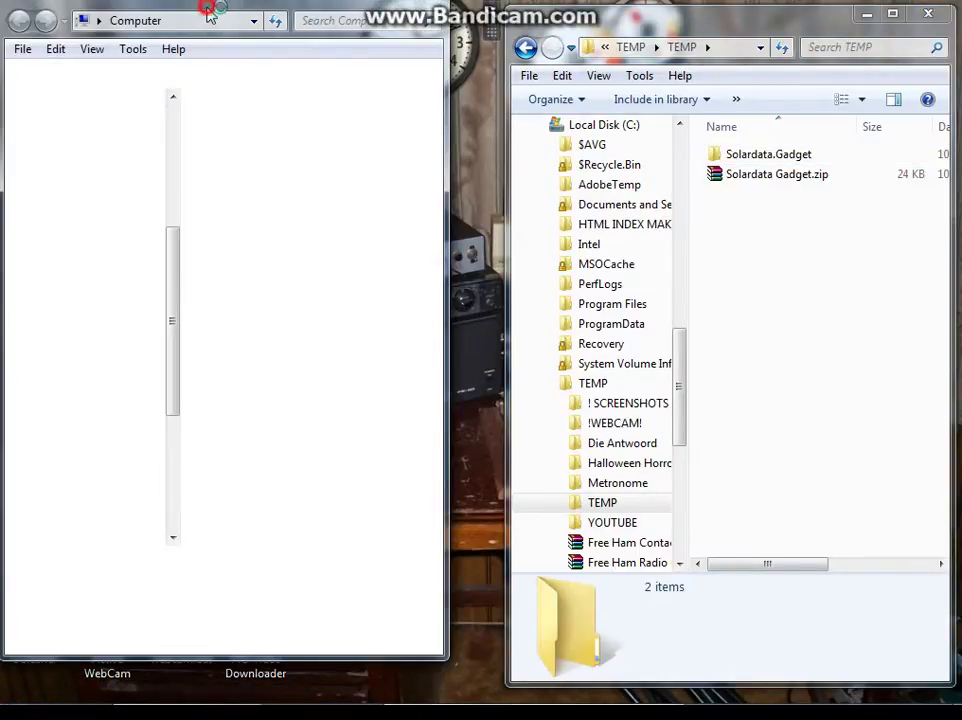
{"action": "left_click_drag", "start_coordinate": [210, 12], "coordinate": [243, 30]}
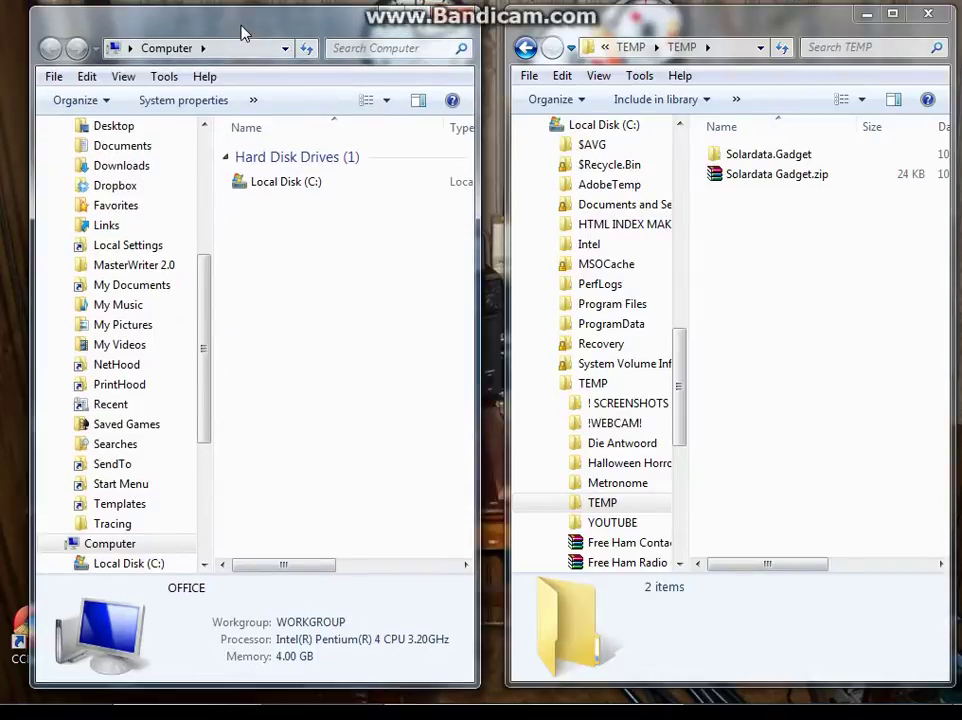
{"action": "double_click", "coordinate": [278, 190]}
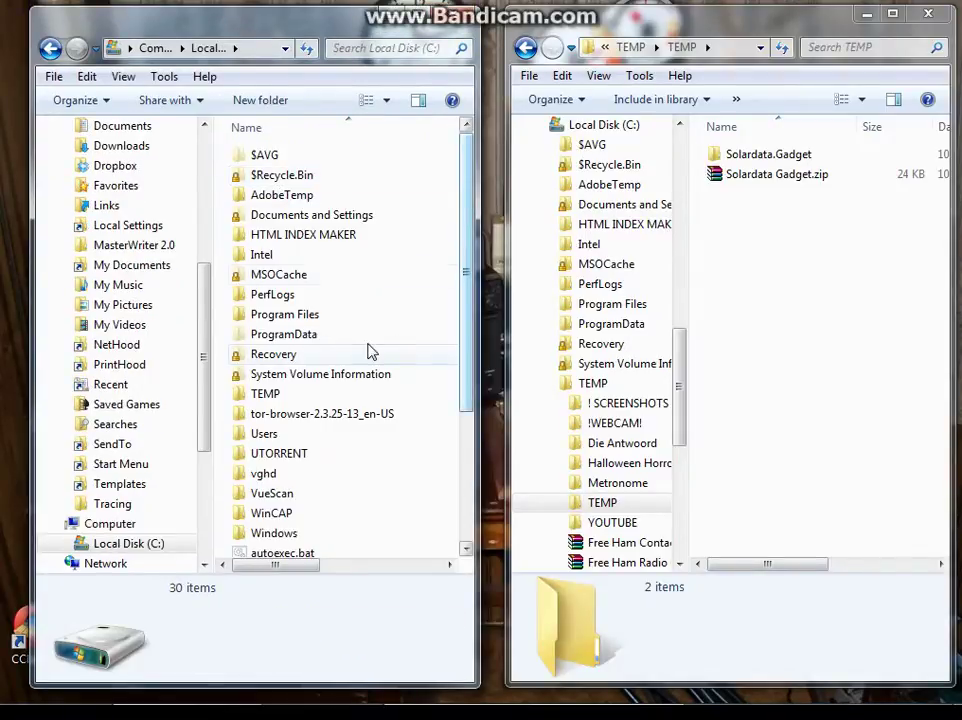
{"action": "double_click", "coordinate": [245, 314]}
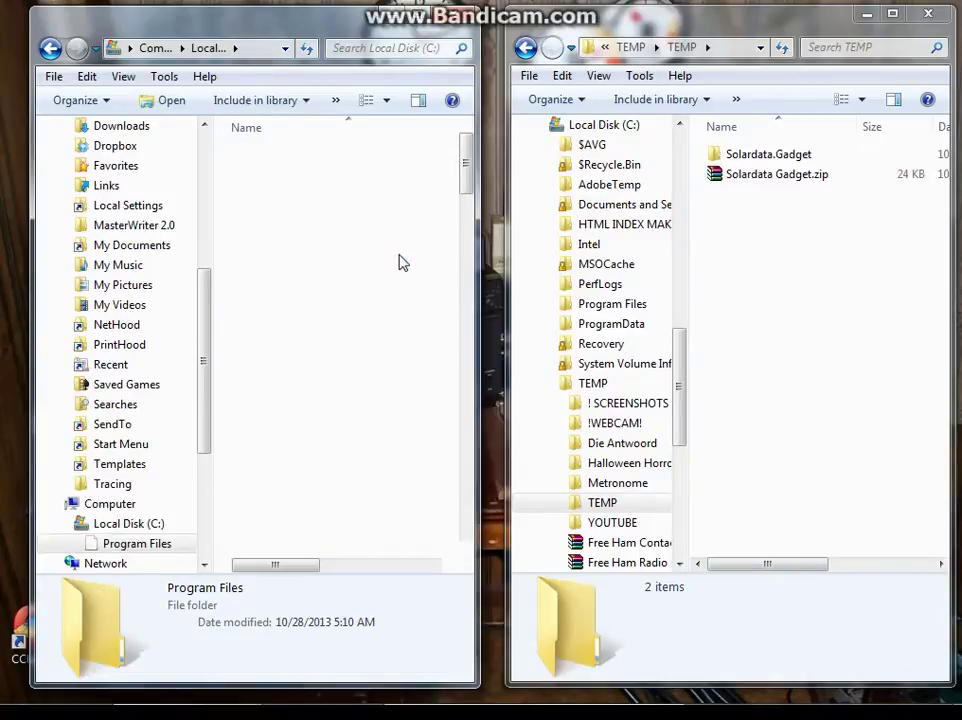
{"action": "left_click_drag", "start_coordinate": [467, 165], "coordinate": [463, 505]}
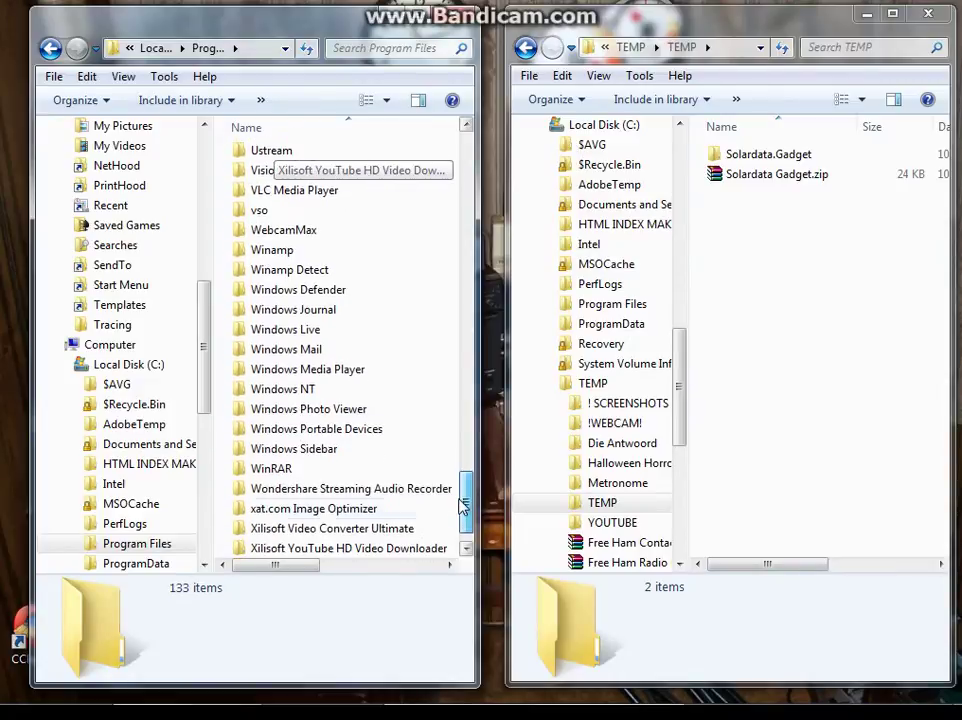
{"action": "double_click", "coordinate": [307, 451]}
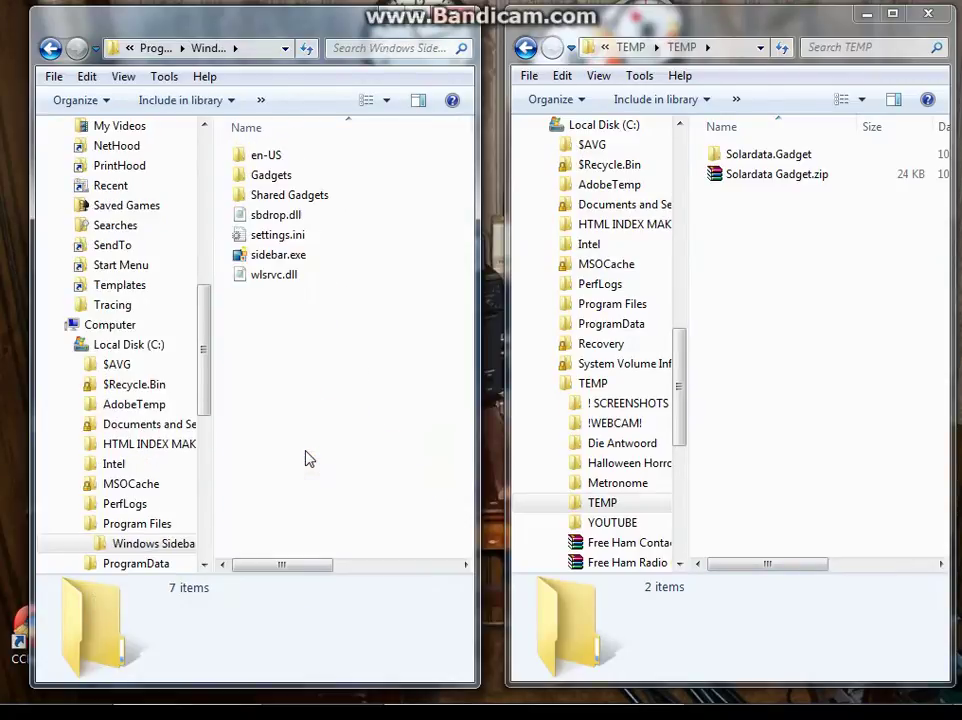
{"action": "double_click", "coordinate": [273, 177]}
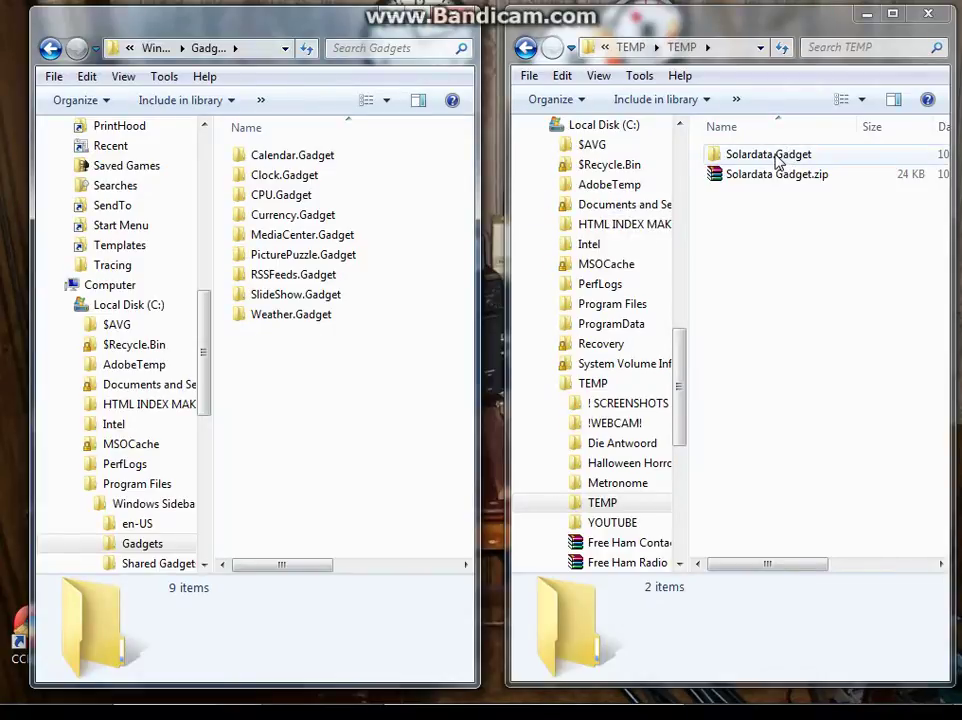
Move the Solardata.Gadget folder from TEMP into the Gadgets folder and close both folder windows
{"action": "left_click_drag", "start_coordinate": [716, 157], "coordinate": [369, 442]}
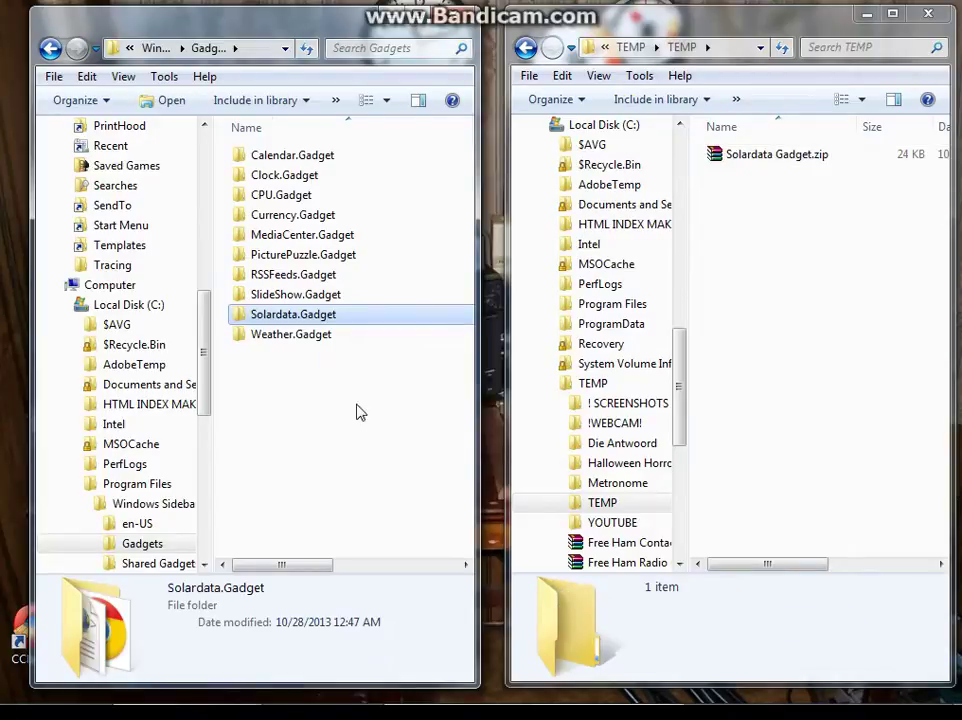
{"action": "left_click", "coordinate": [465, 14]}
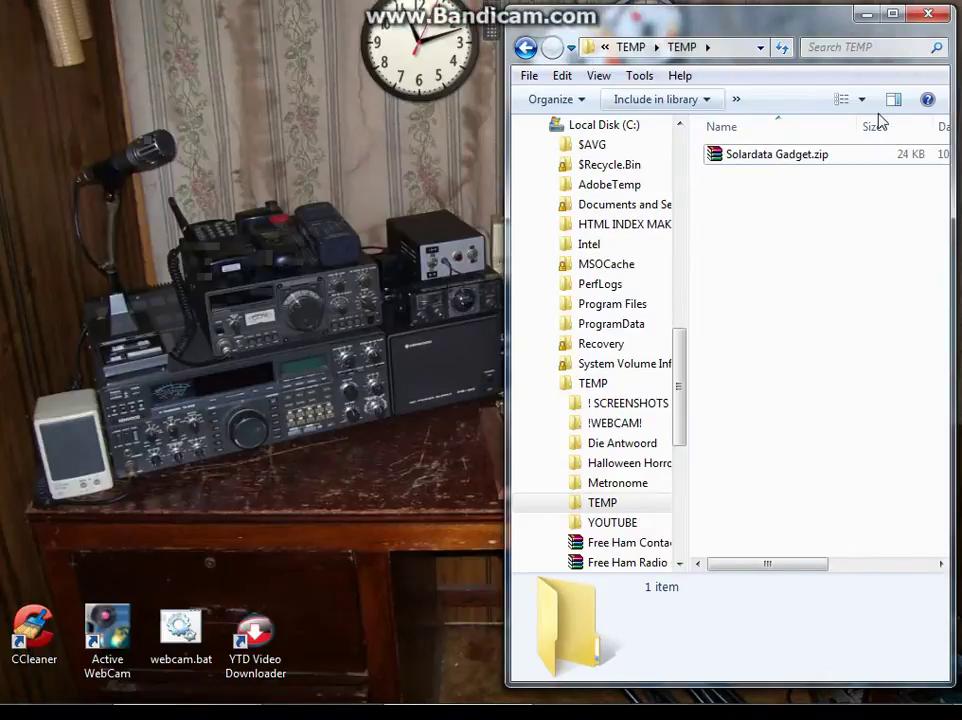
{"action": "left_click", "coordinate": [930, 15]}
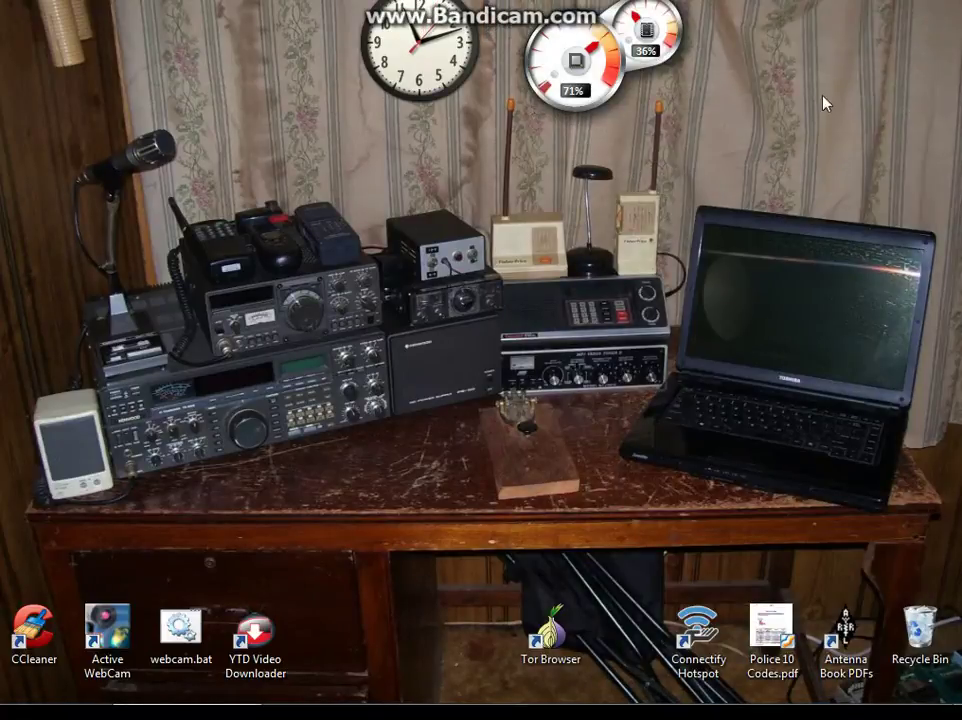
Add the Solar Data gadget to the desktop from the gadget gallery and shift it down so its whole panel fits on screen
{"action": "right_click", "coordinate": [694, 128]}
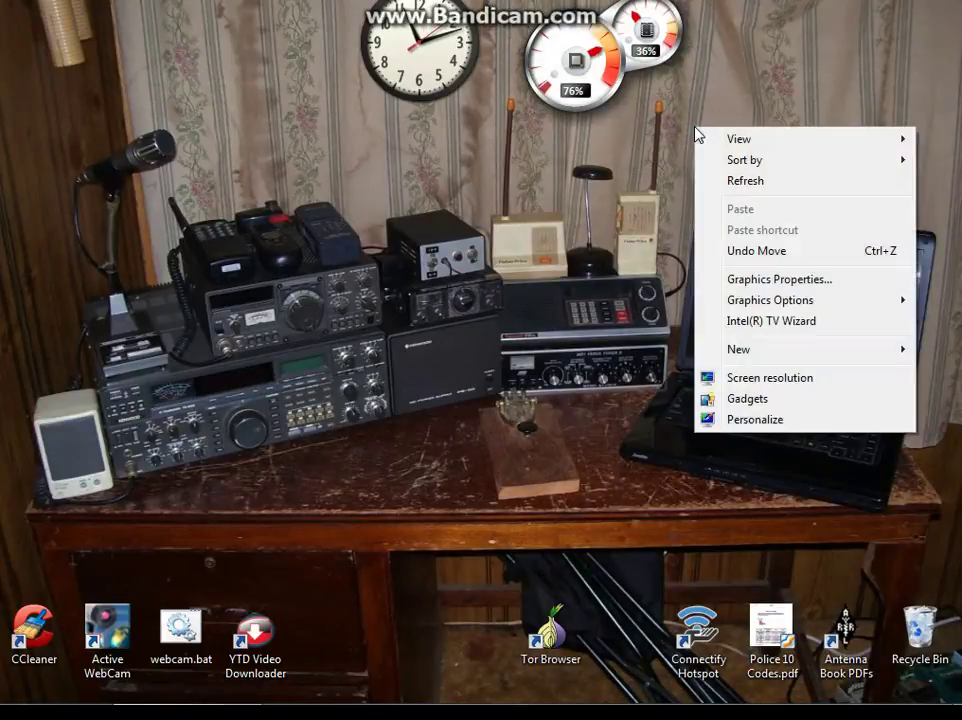
{"action": "left_click", "coordinate": [757, 400]}
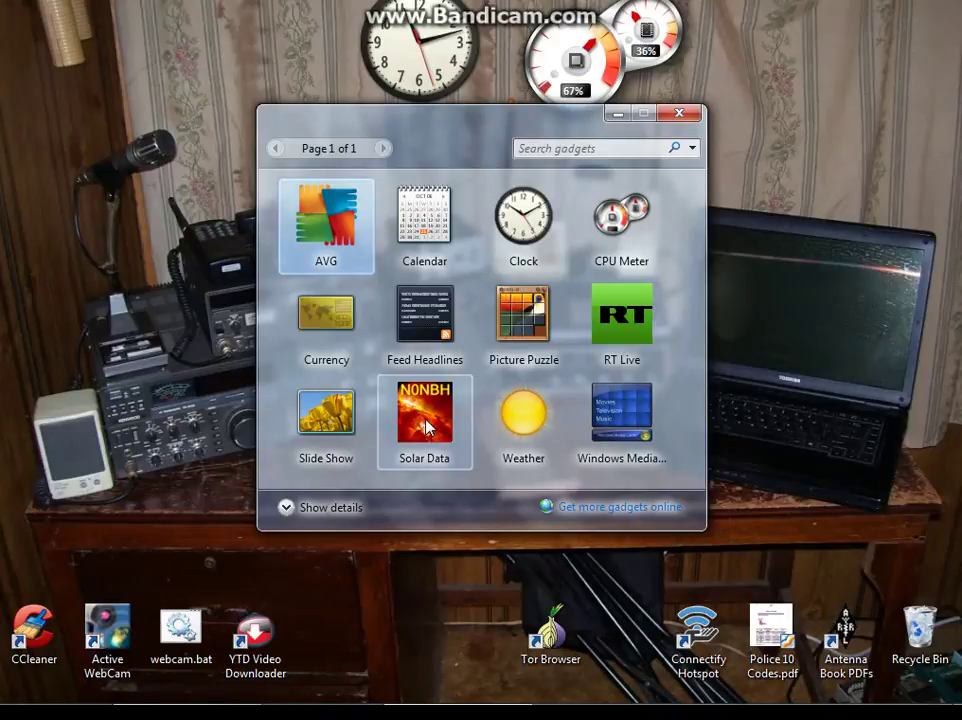
{"action": "left_click", "coordinate": [427, 427]}
{"action": "double_click", "coordinate": [427, 427]}
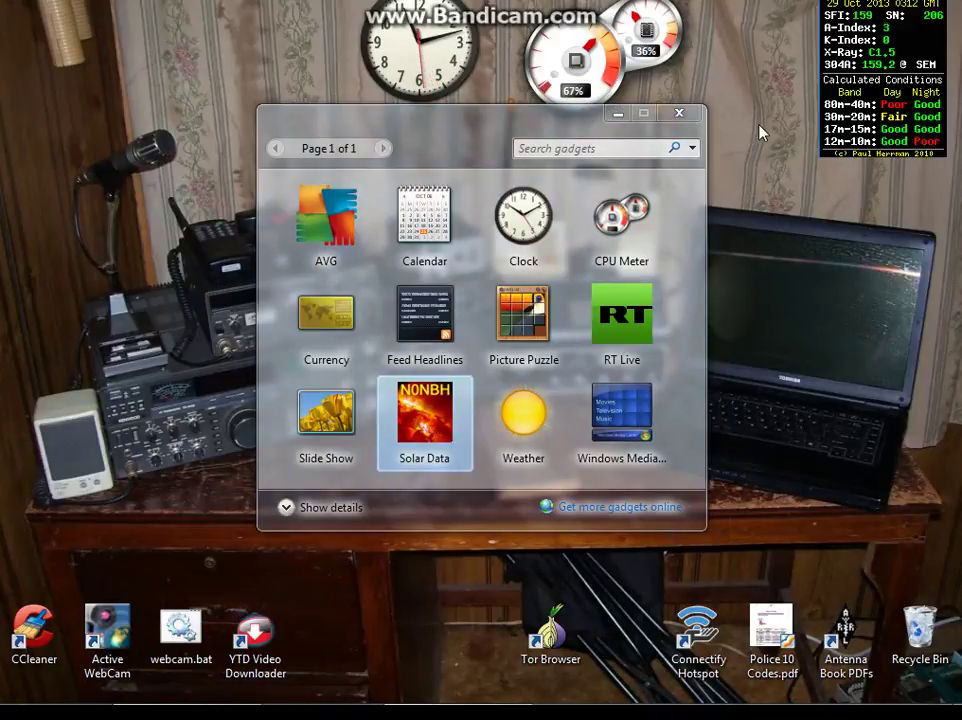
{"action": "left_click", "coordinate": [680, 114]}
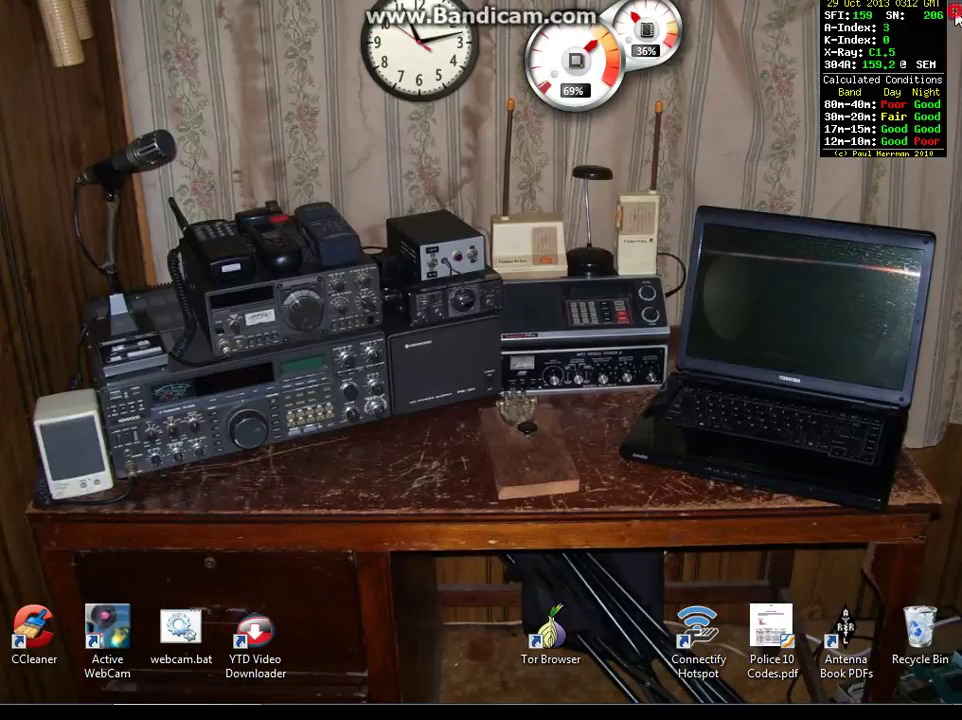
{"action": "left_click_drag", "start_coordinate": [945, 92], "coordinate": [956, 54]}
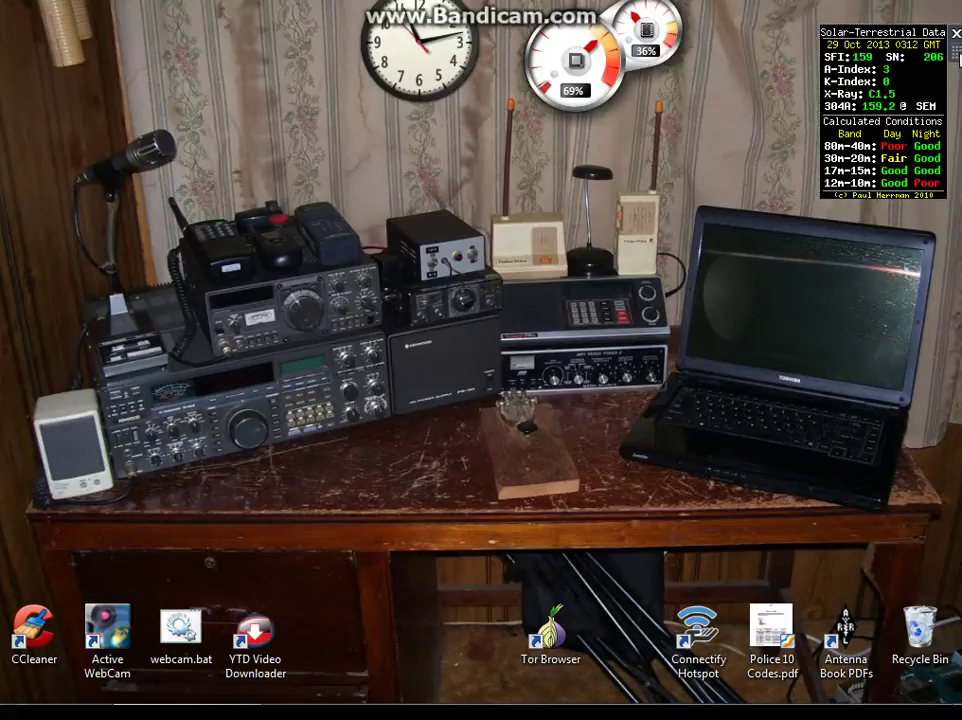